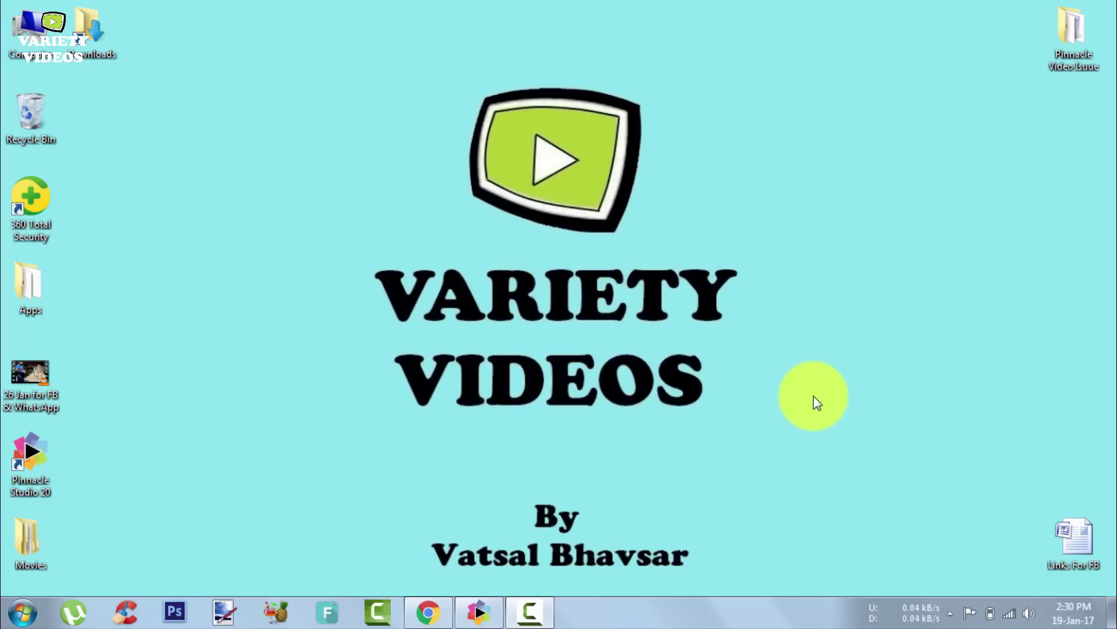
Bring Pinnacle Studio back up and drag the 26 Jan for FB & WhatsApp.mp4 clip onto A/V Track 1.
click(483, 624)
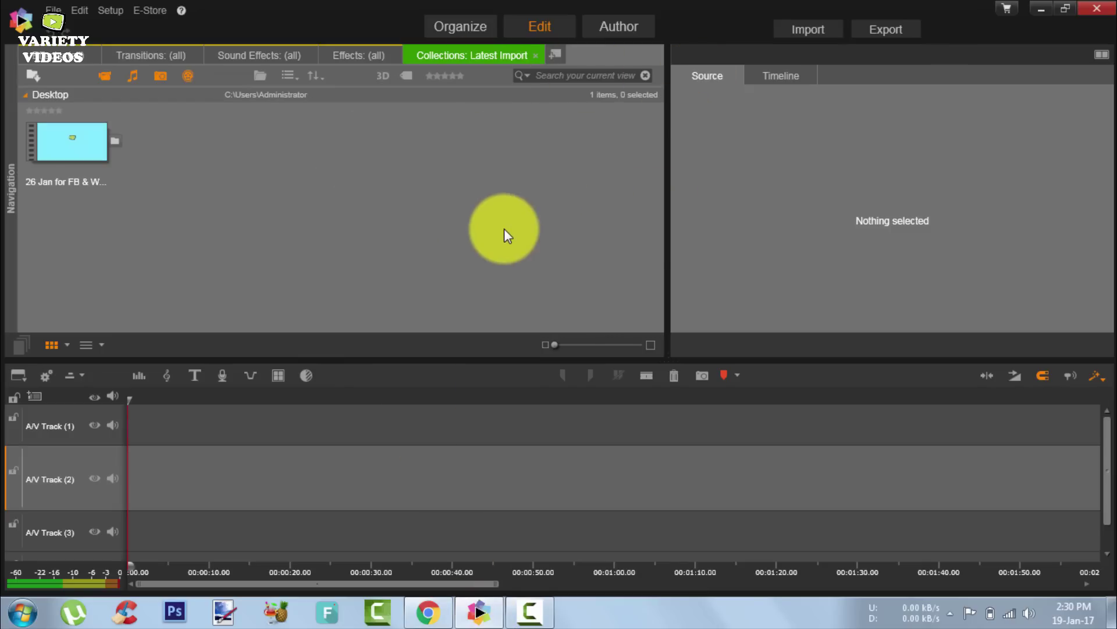
click(108, 162)
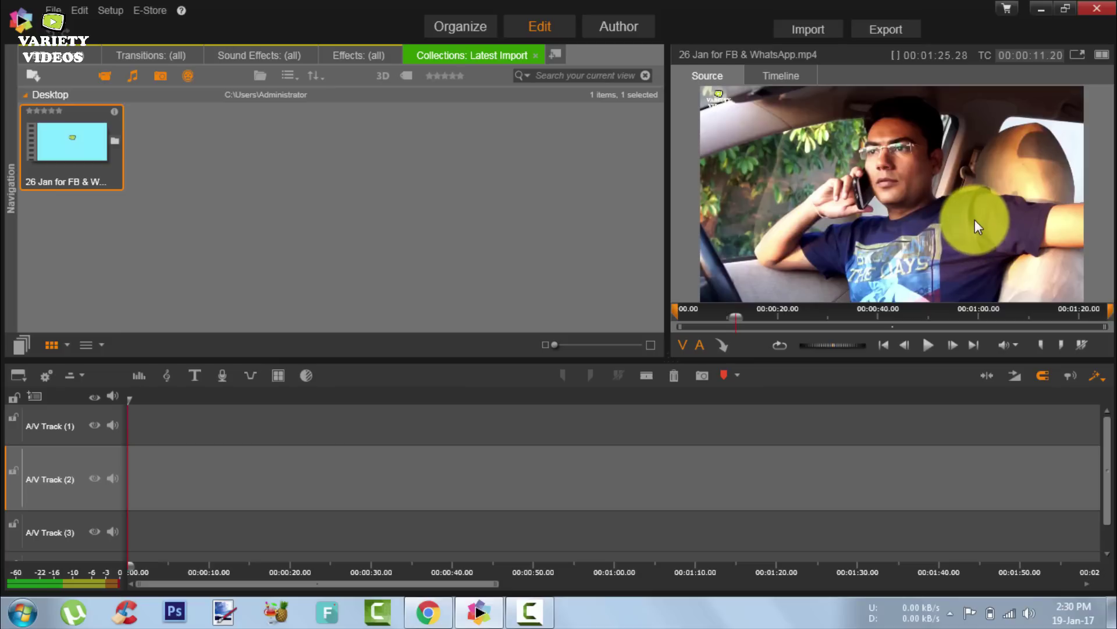
drag(106, 178, 177, 450)
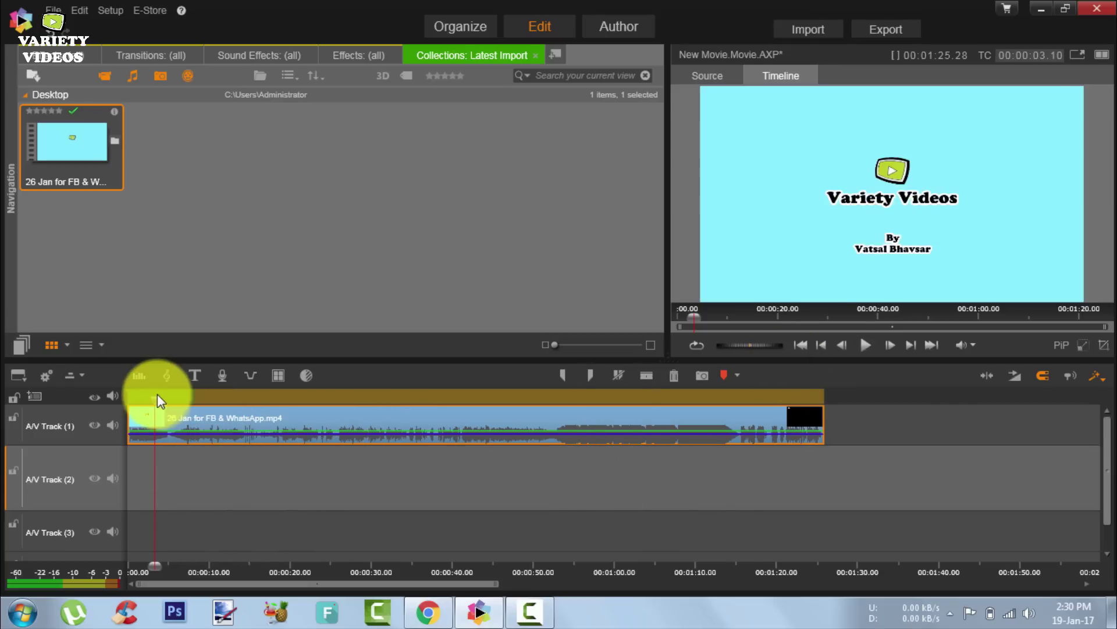
Scrub the playhead, play the clip from near its start, pause, then minimize Pinnacle Studio.
drag(155, 401, 475, 401)
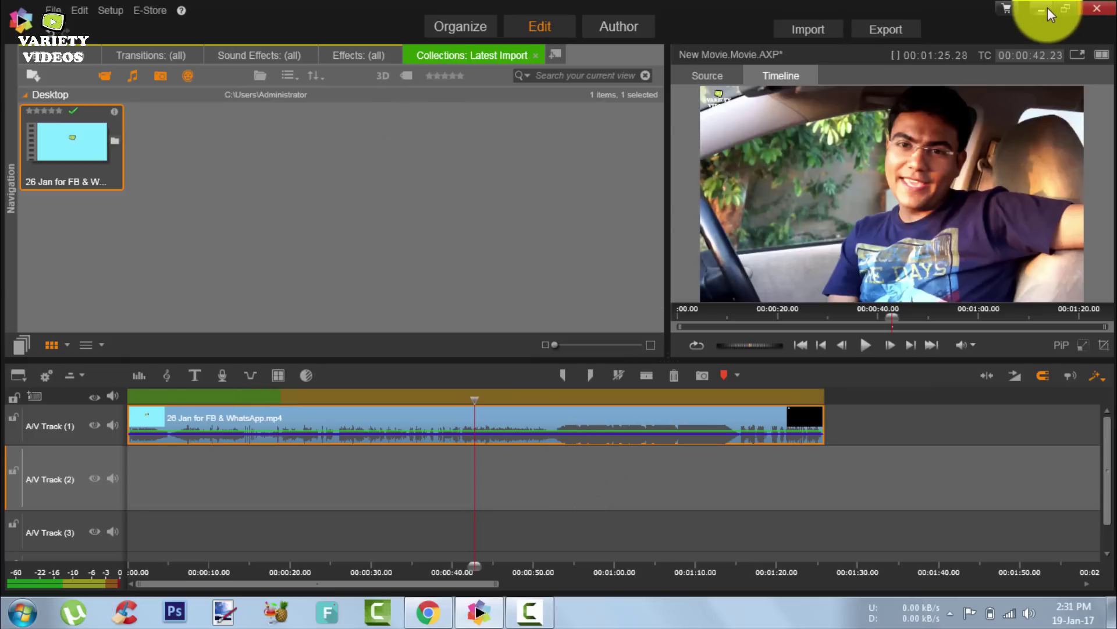
click(147, 398)
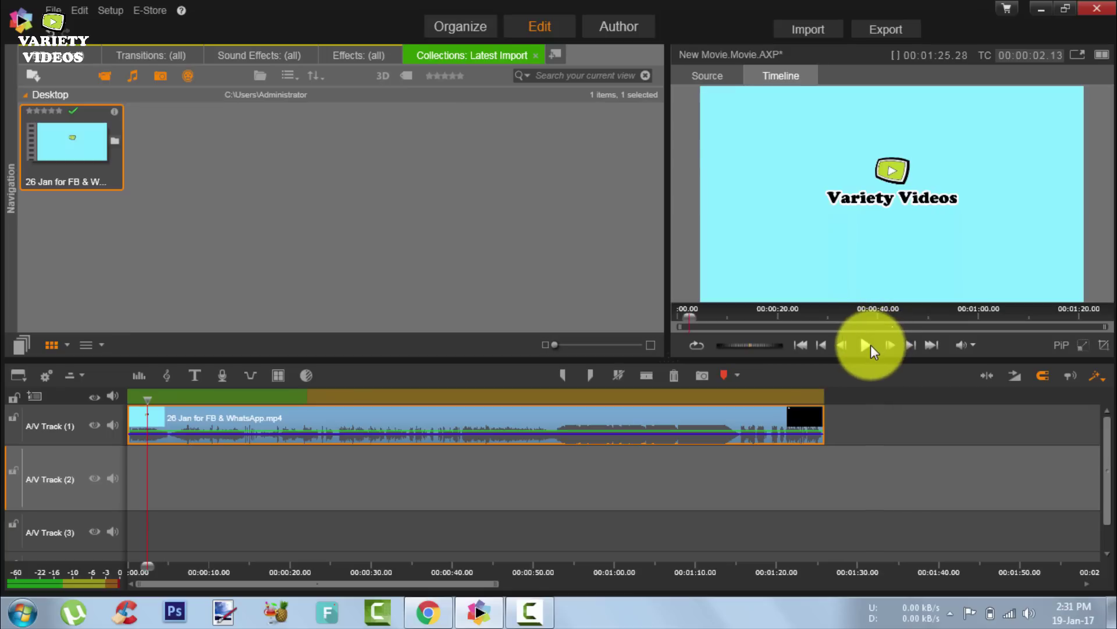
click(869, 345)
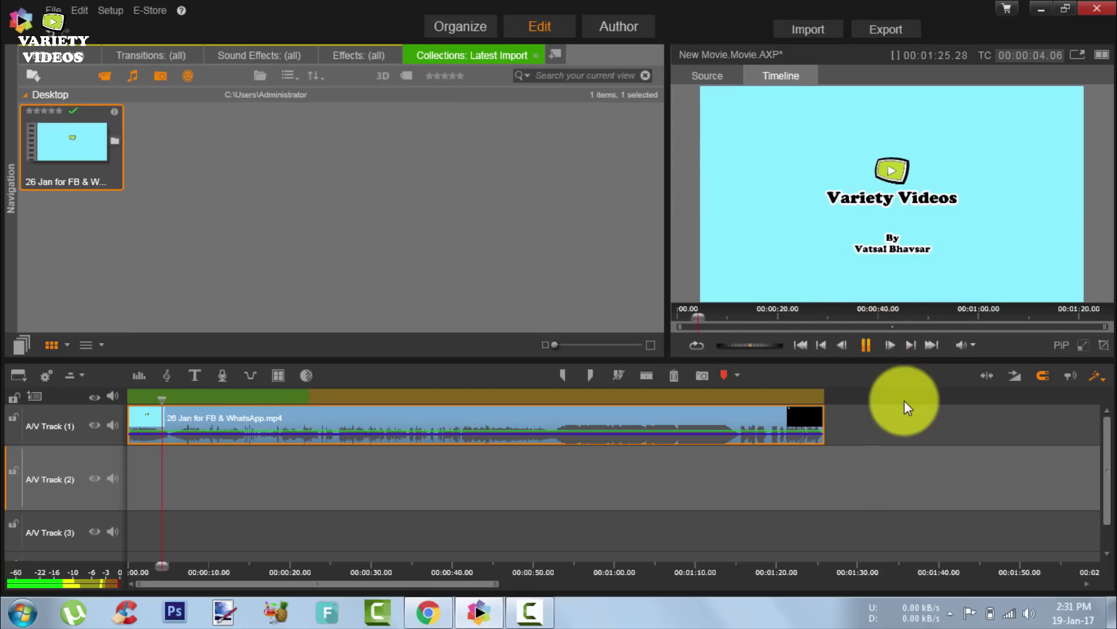
click(865, 346)
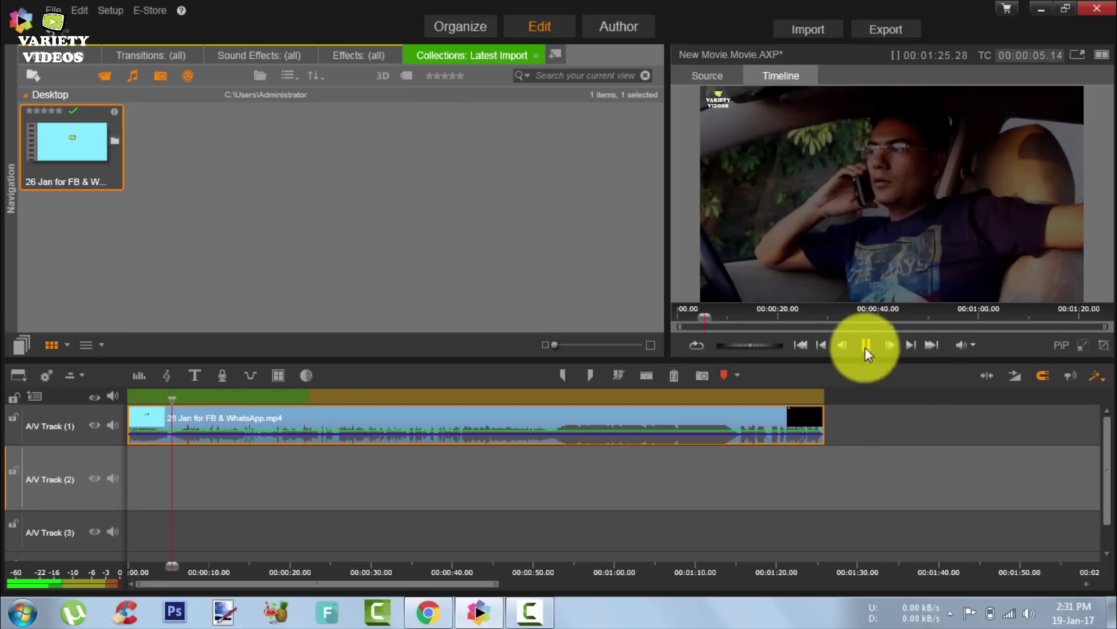
click(1043, 10)
Refresh the desktop, start a new restore point via Start search 'create', then return to Chrome.
right_click(768, 158)
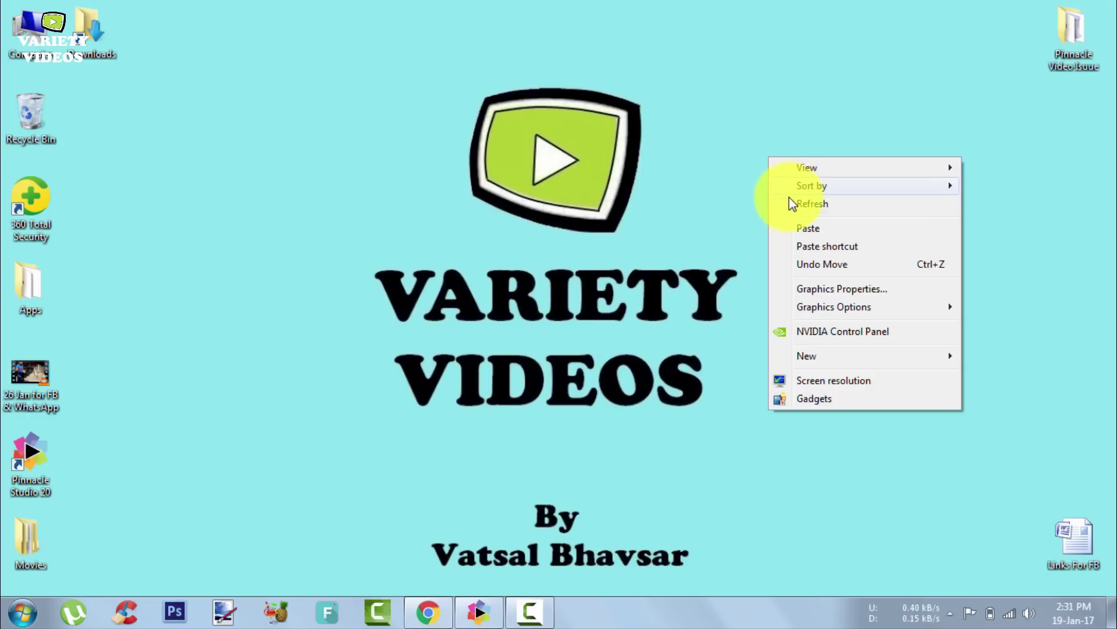
click(794, 203)
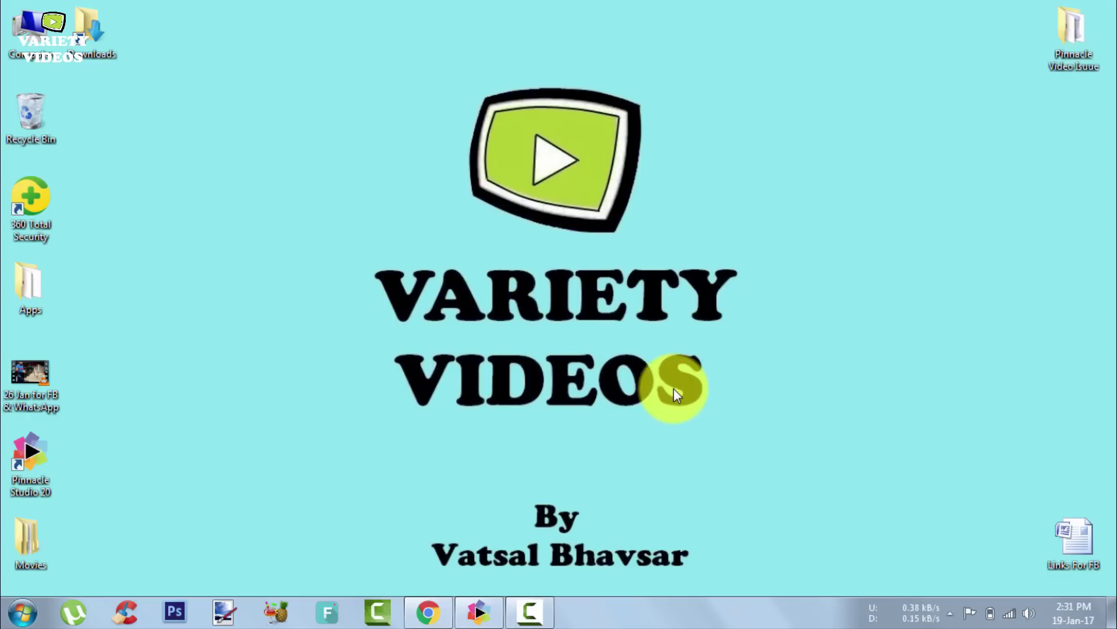
click(24, 612)
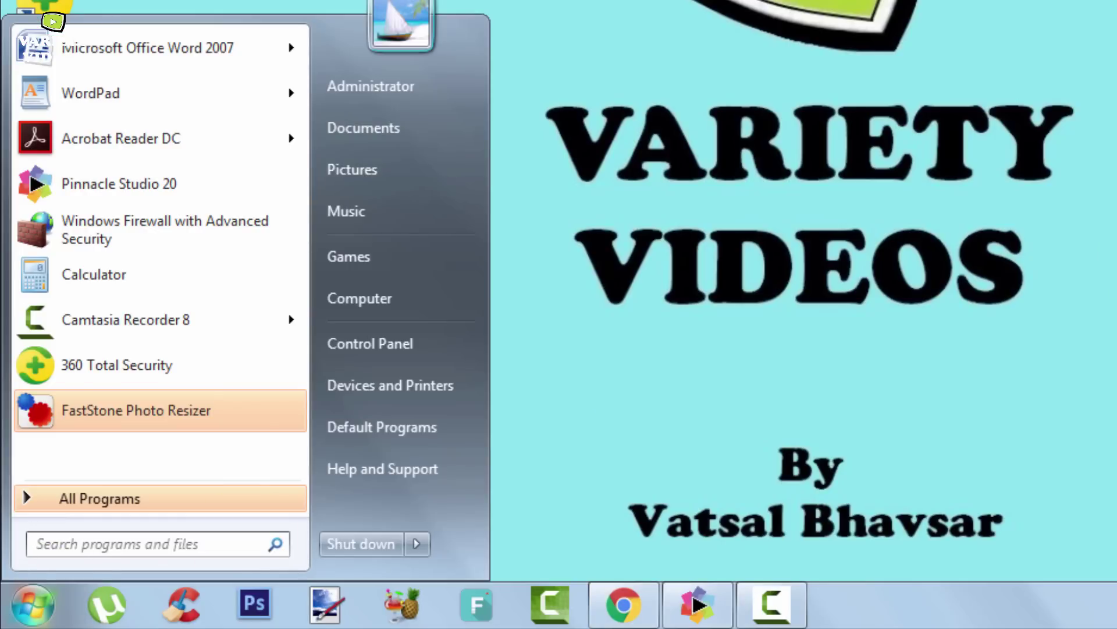
text(create)
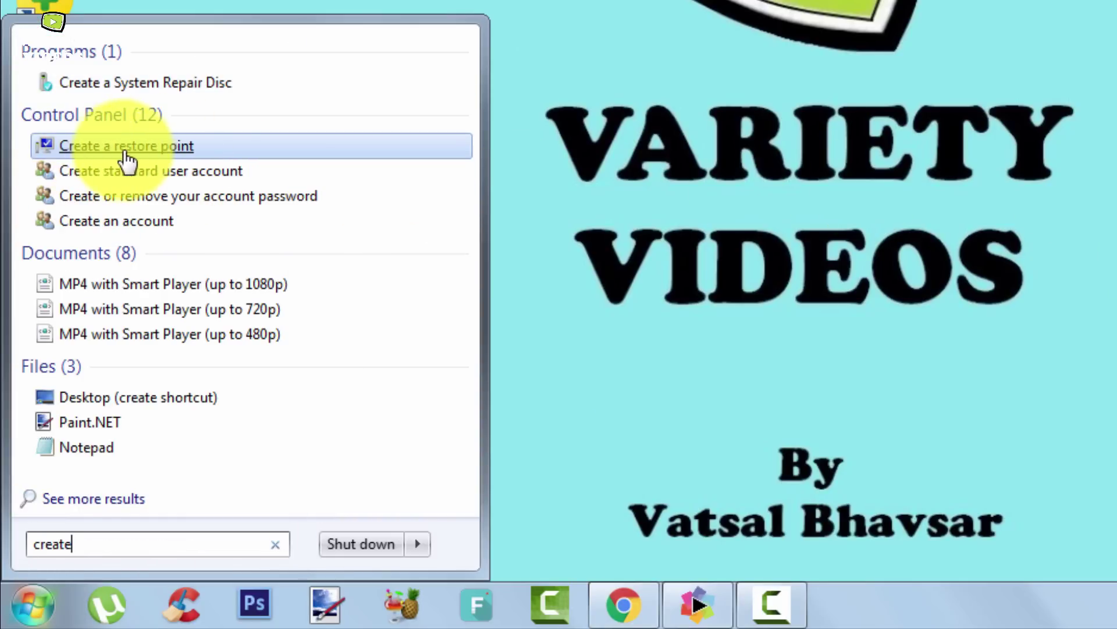
click(154, 148)
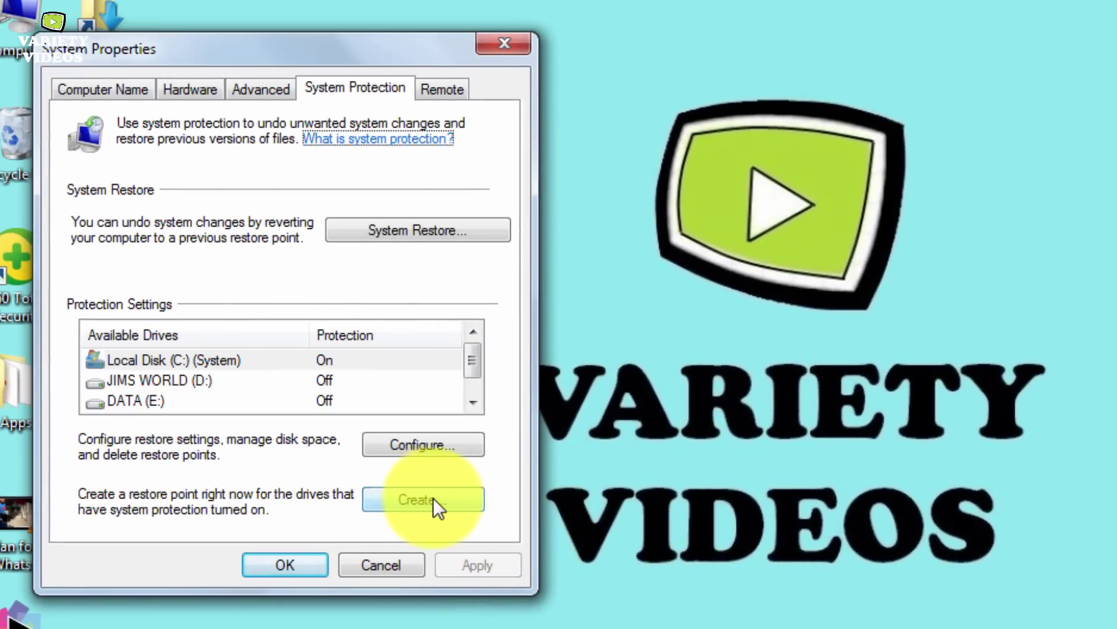
click(413, 500)
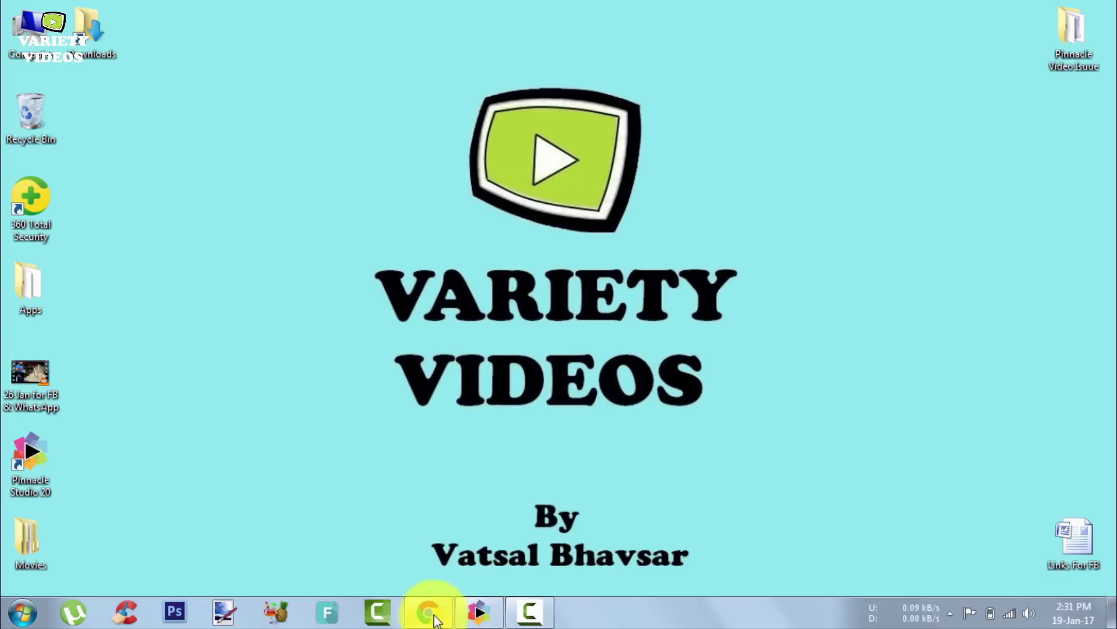
click(430, 613)
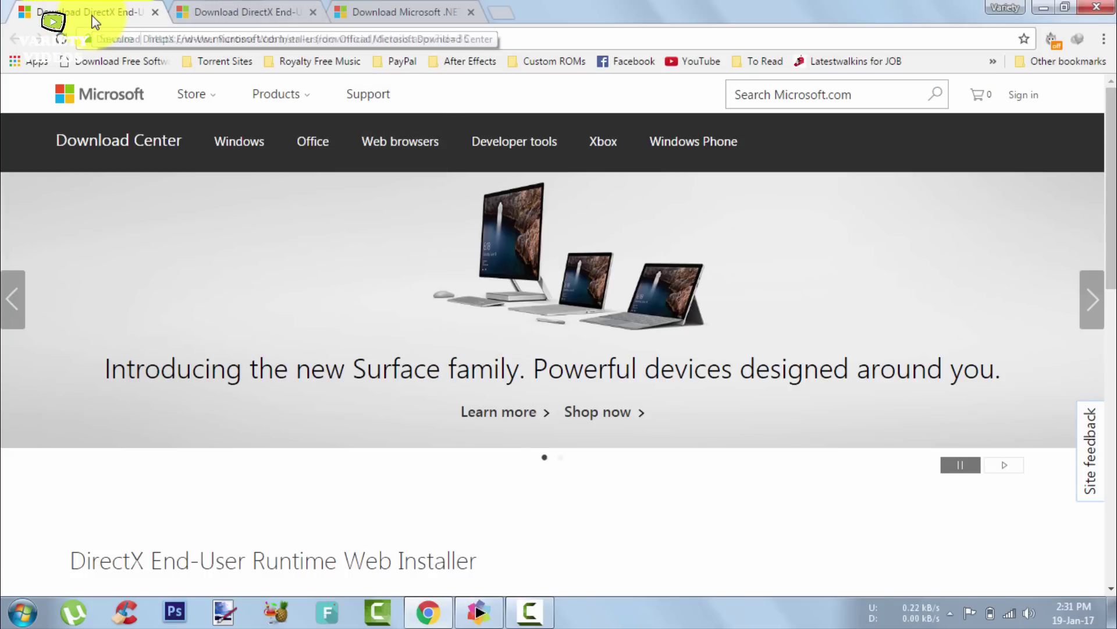
Scroll the DirectX Web Installer download page and briefly select its page title.
drag(1100, 186, 1100, 364)
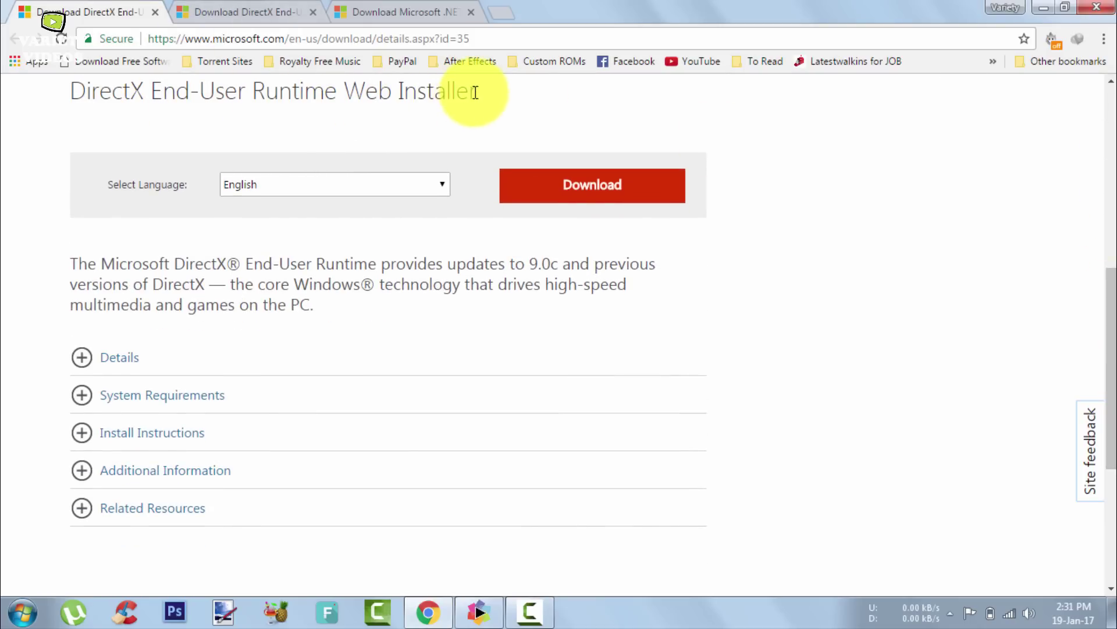
triple_click(116, 92)
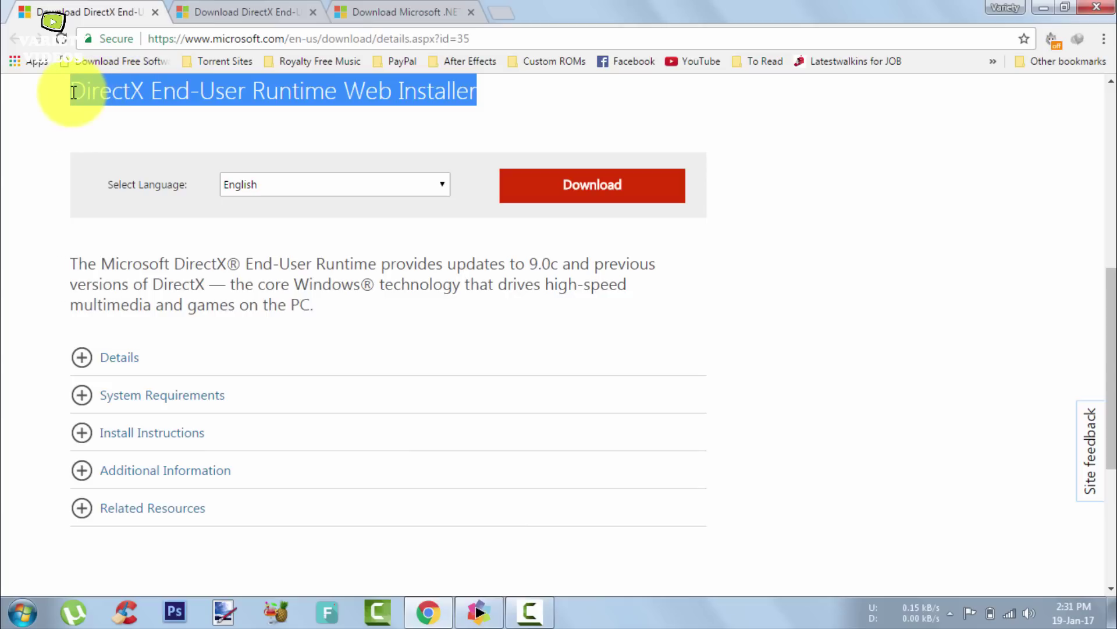
click(135, 140)
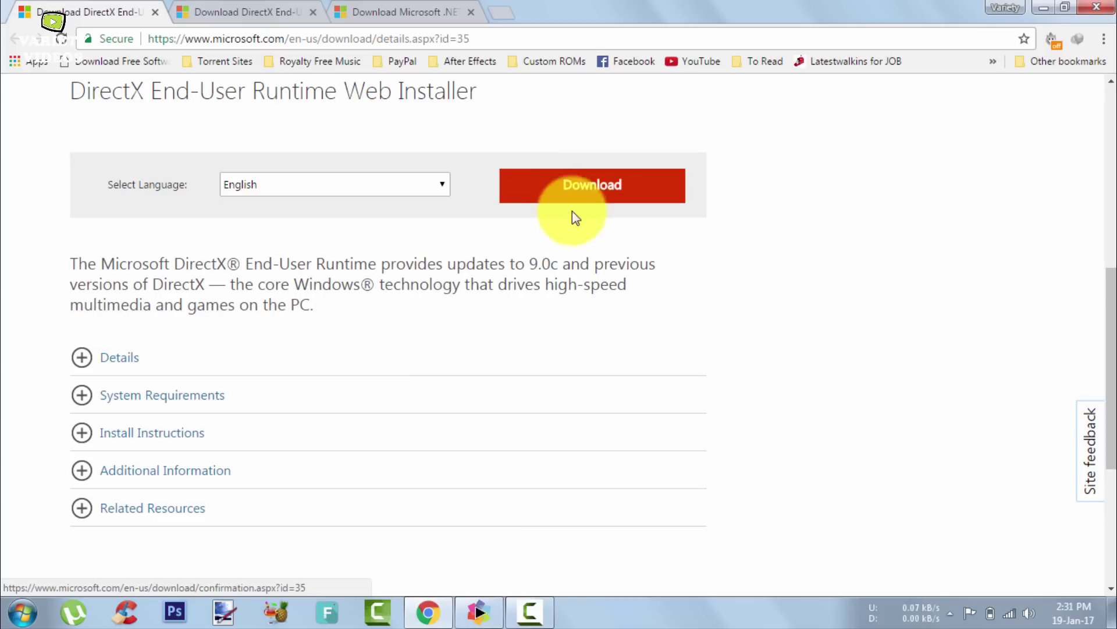
On the DirectX End-User Runtimes (June 2010) page, highlight its heading, then move to the .NET Framework page.
click(242, 12)
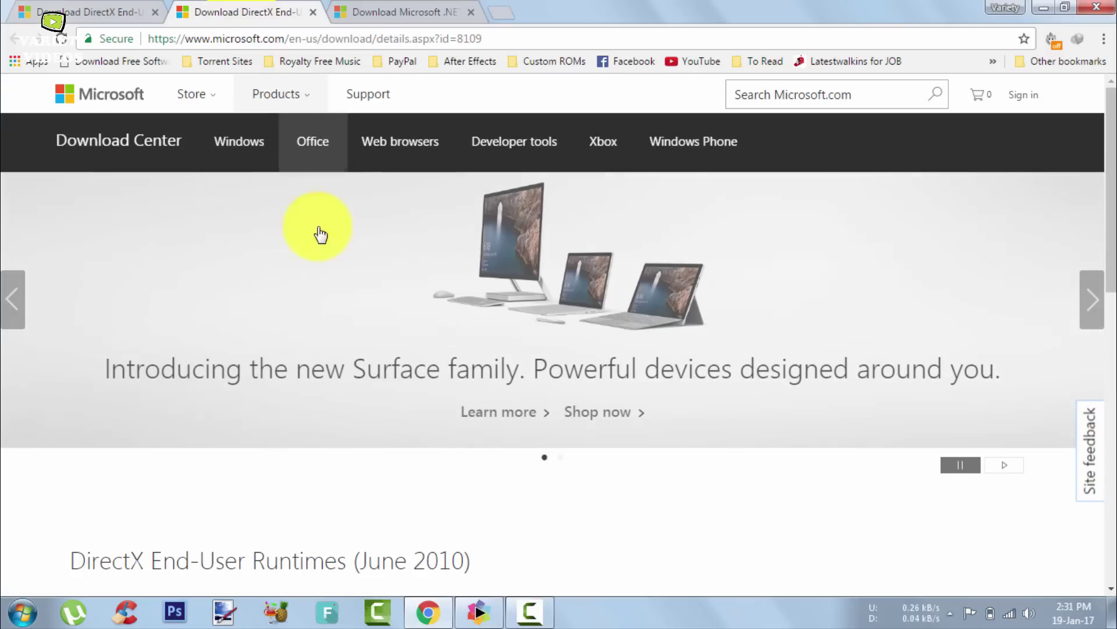
drag(1111, 219, 1099, 395)
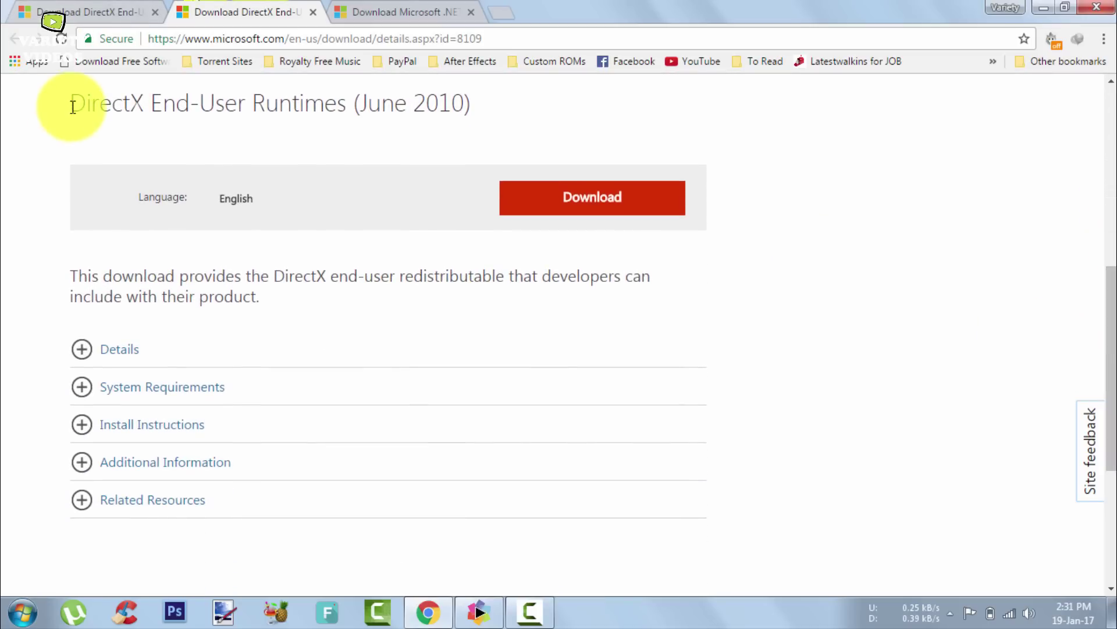
drag(73, 107, 475, 106)
key(ctrl+Tab)
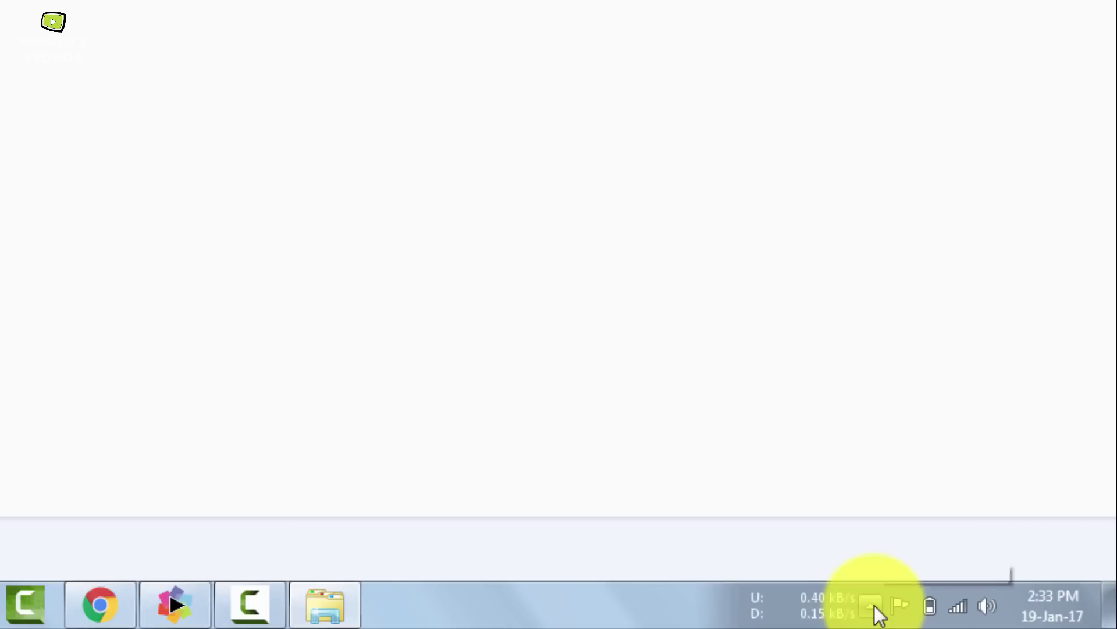
Open 360 Total Security from the tray, close its window, then exit it from the tray menu.
click(873, 607)
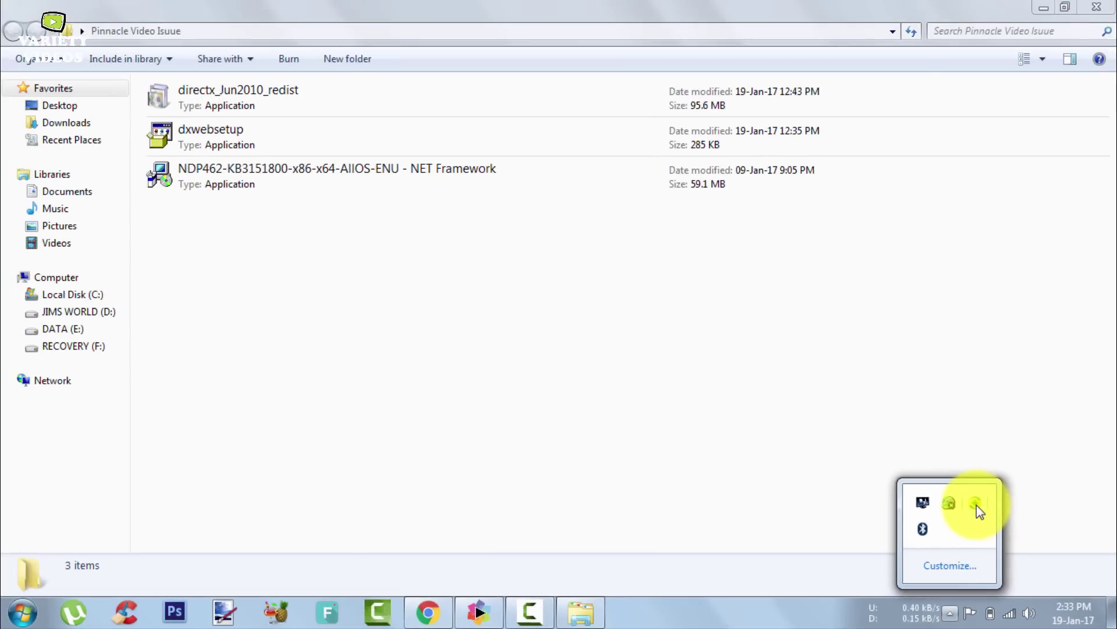
click(977, 505)
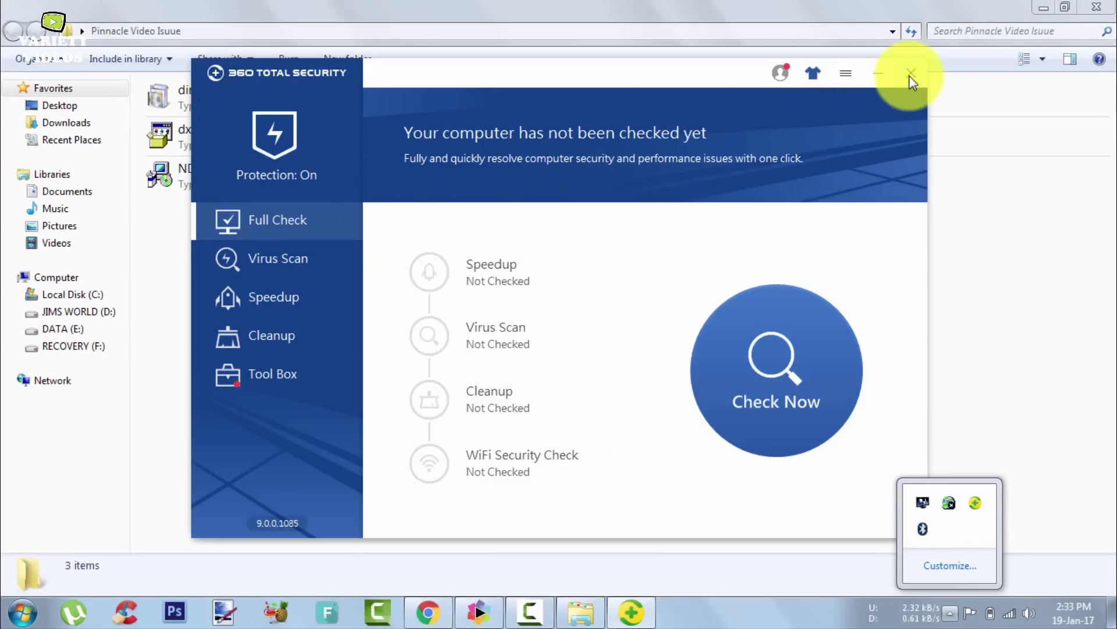
click(910, 74)
right_click(977, 504)
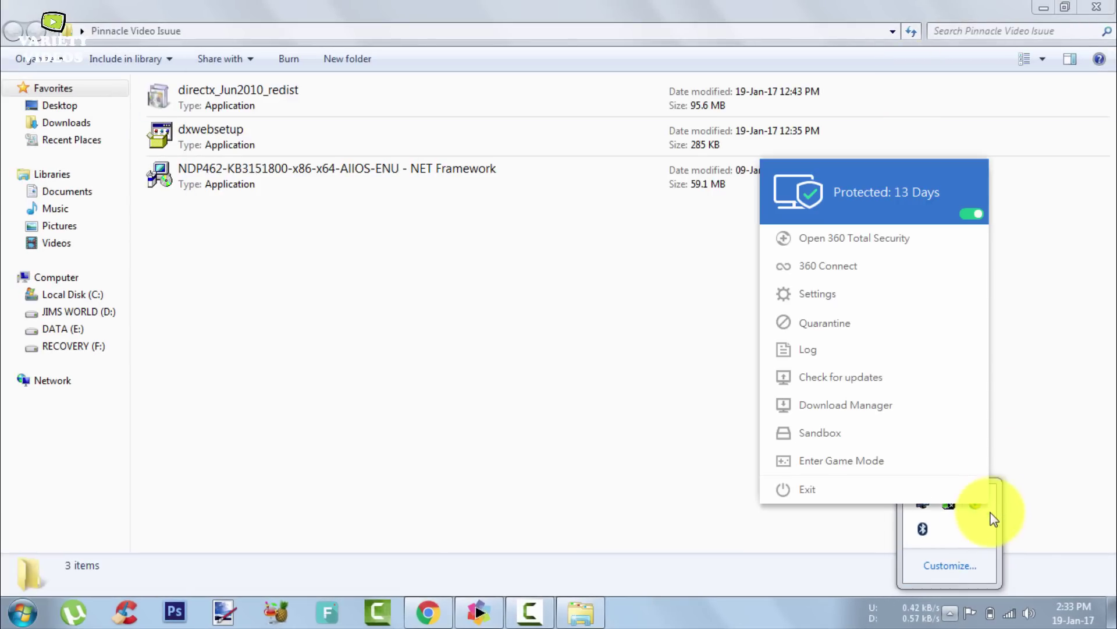
click(911, 491)
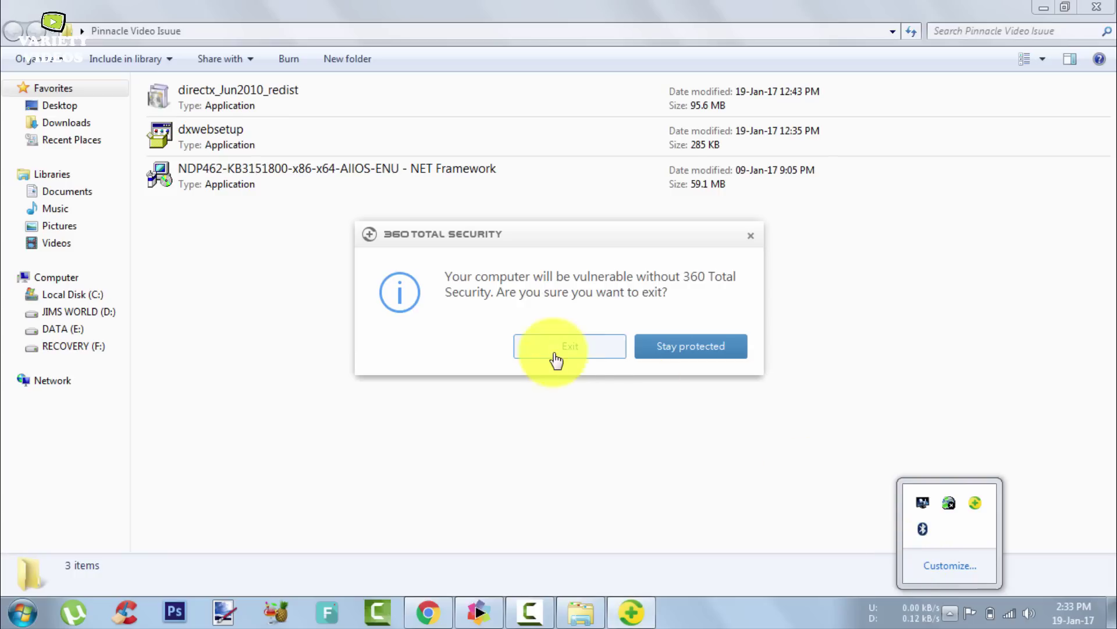
click(569, 346)
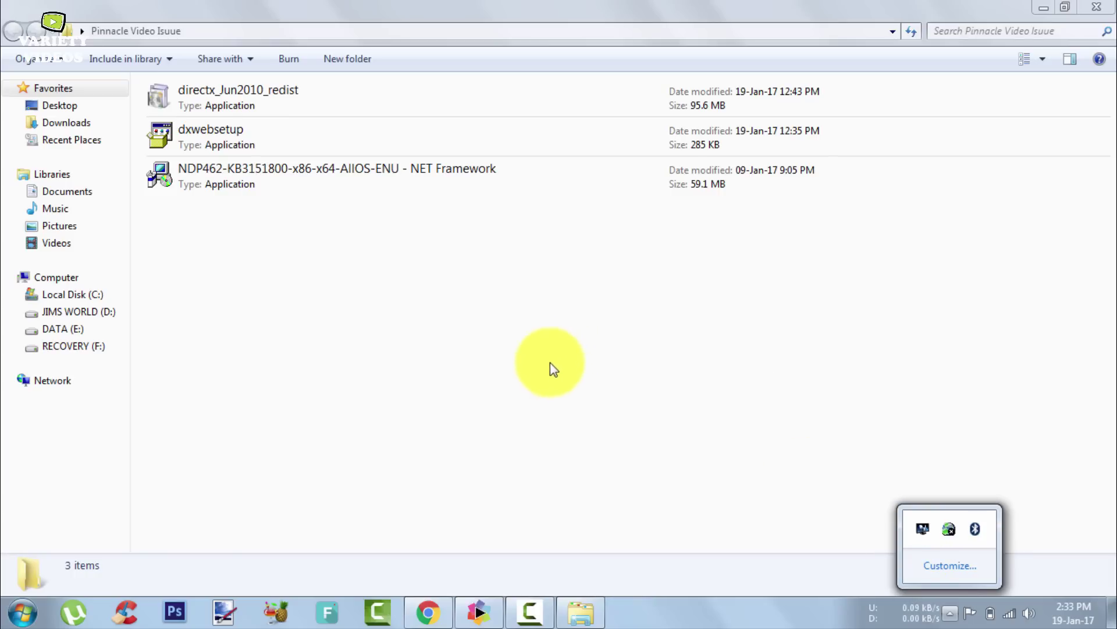
Launch dxwebsetup, accept the DirectX licence agreement, then run the NDP462 .NET Framework installer.
drag(390, 222, 365, 100)
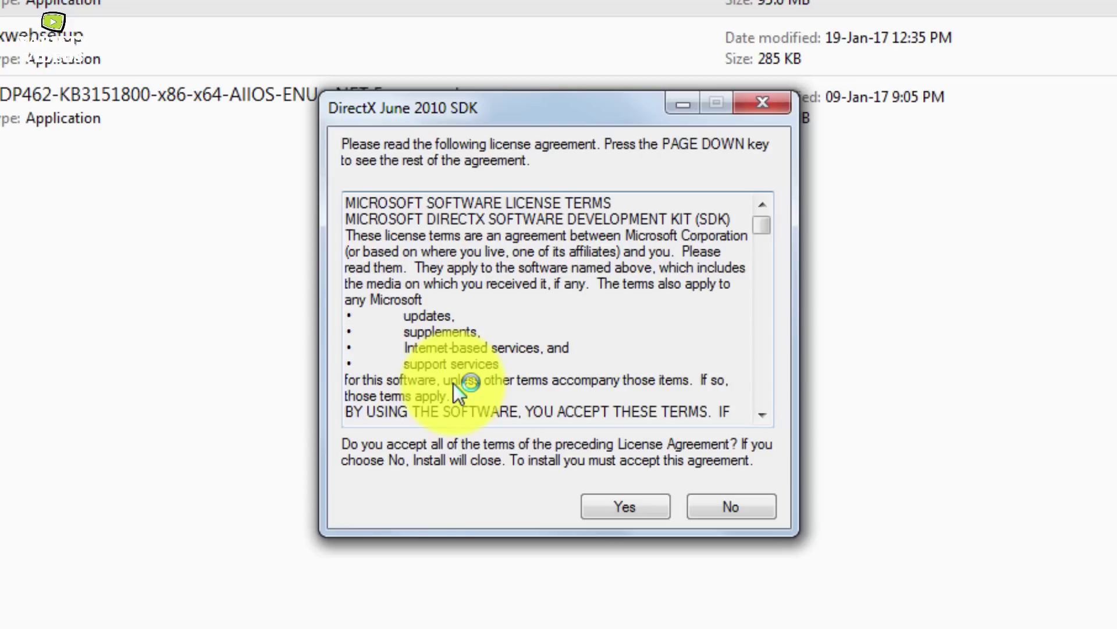
mouse_move(329, 109)
mouse_down()
mouse_move(472, 104)
mouse_move(337, 104)
mouse_up()
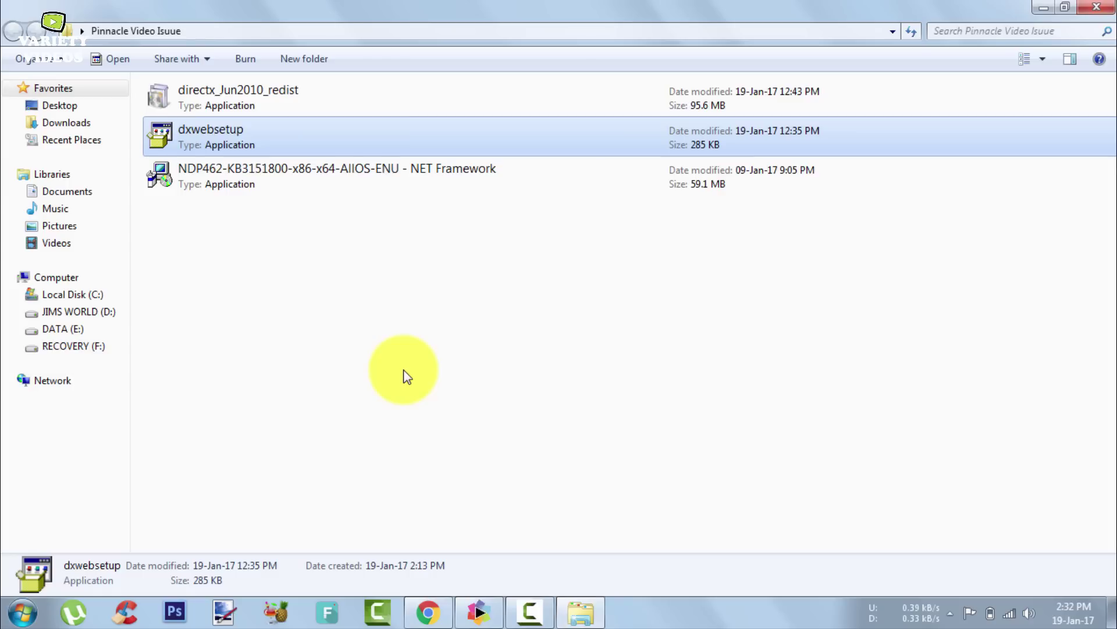
key(Return)
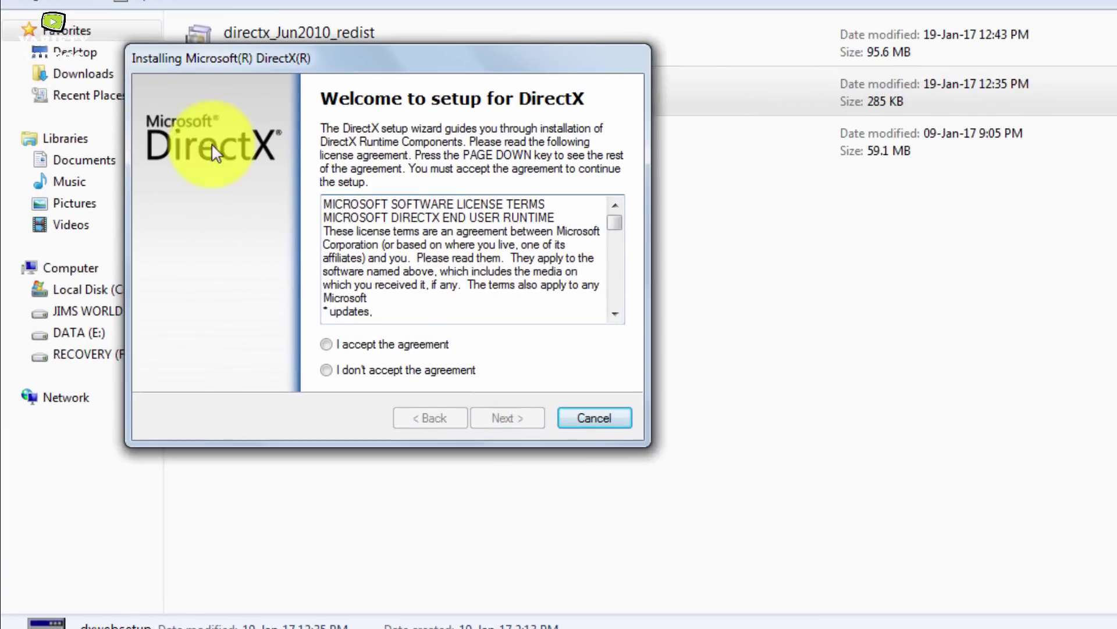
click(327, 345)
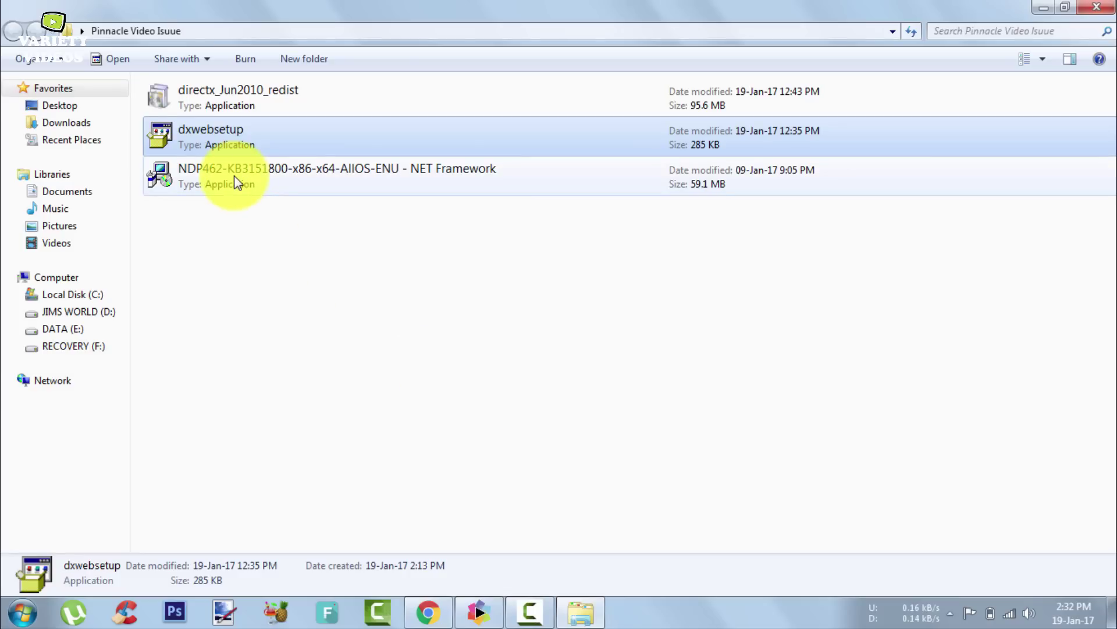
double_click(234, 177)
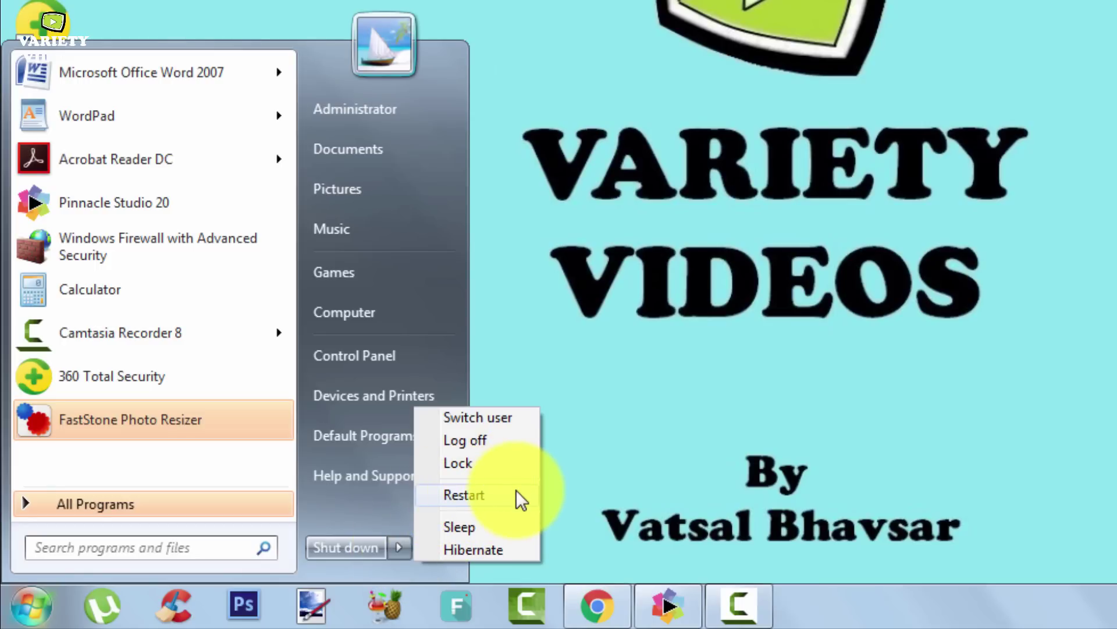
Dismiss the Start menu's power options and restore Pinnacle Studio from the taskbar.
click(686, 420)
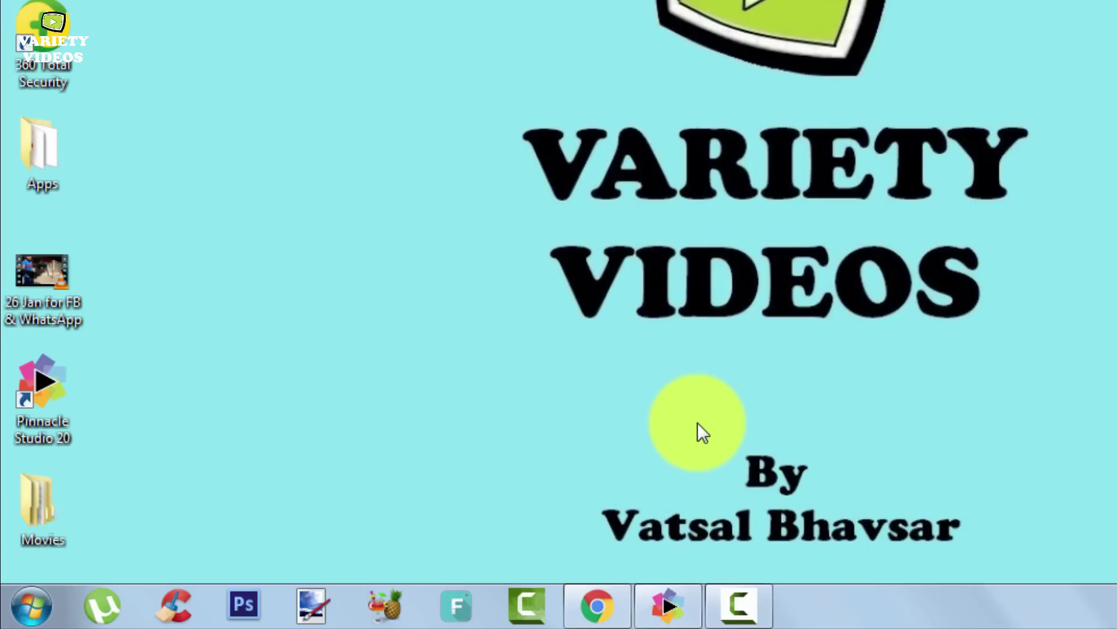
click(678, 618)
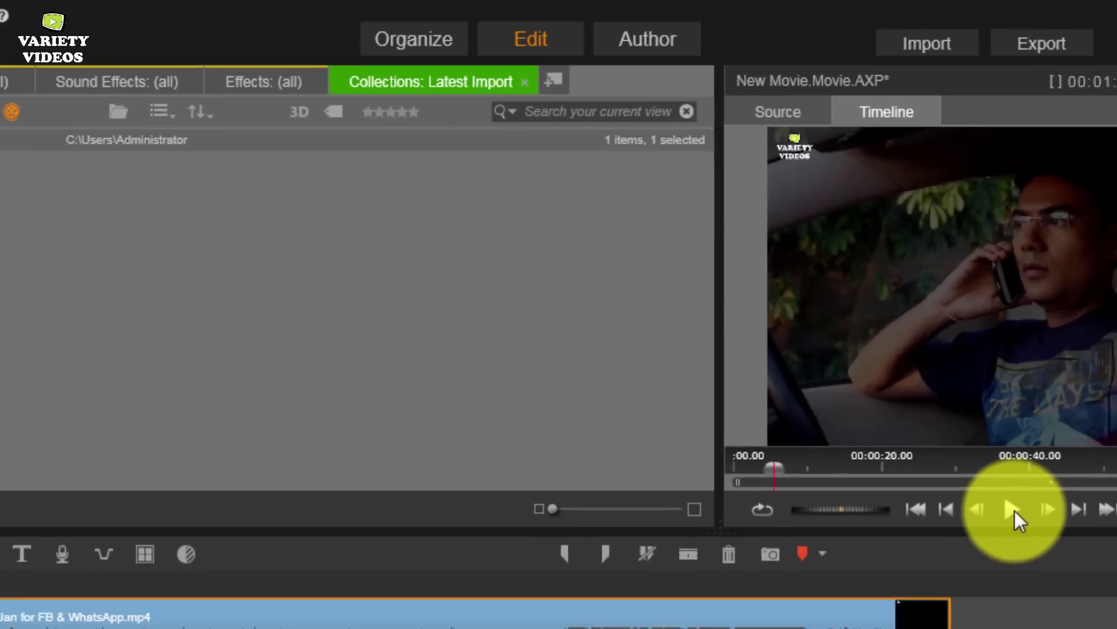
Play and pause the timeline preview to check the clip's picture shows, then minimise Pinnacle Studio.
click(1013, 510)
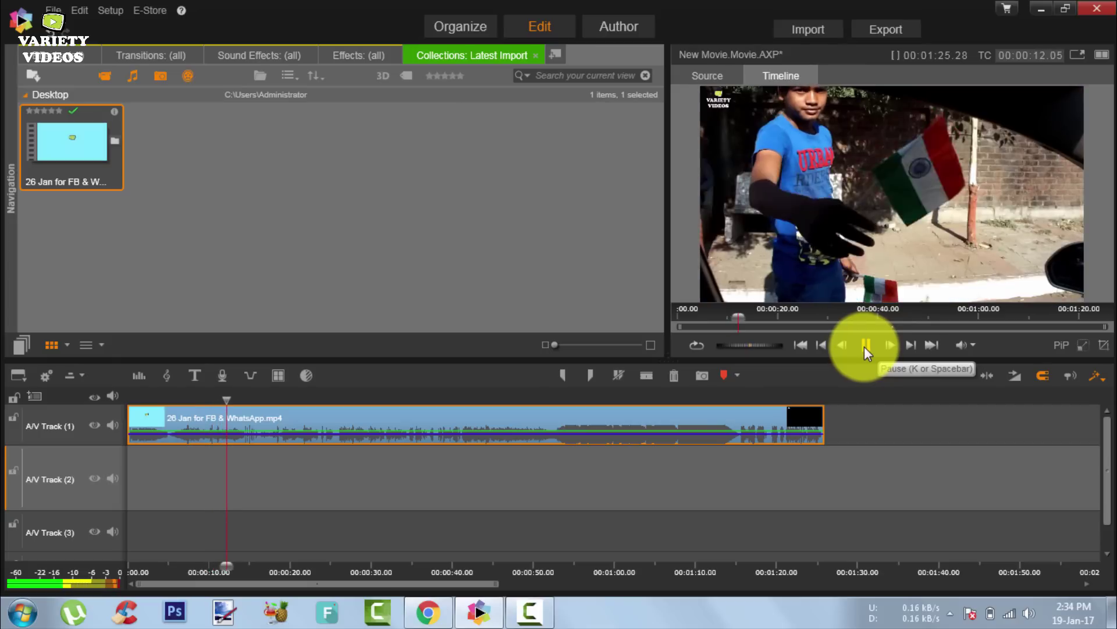
click(865, 346)
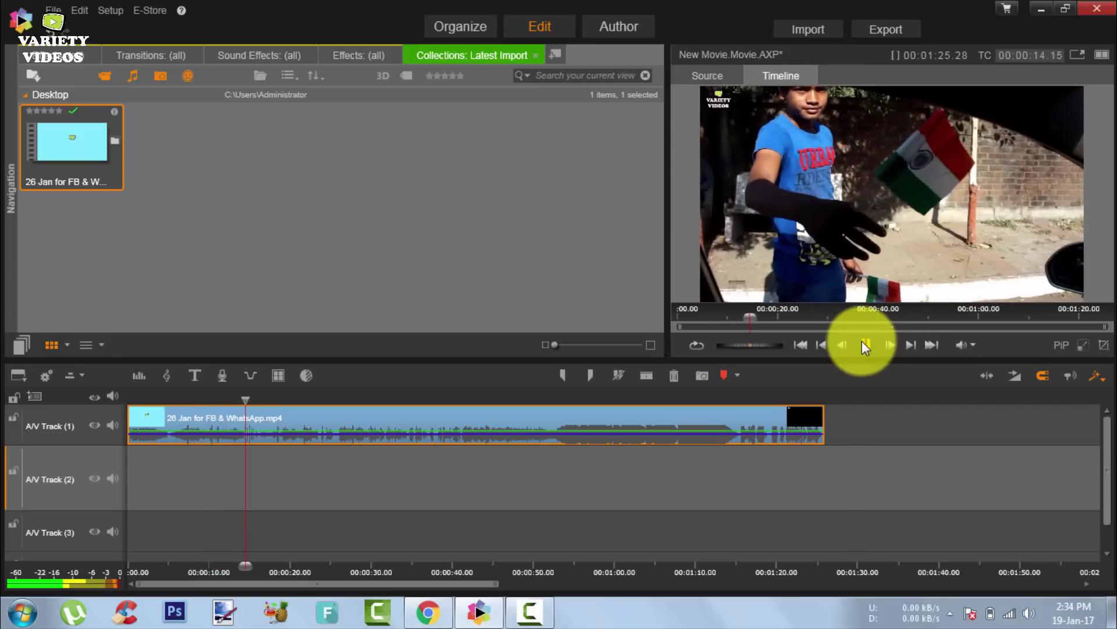
click(1046, 8)
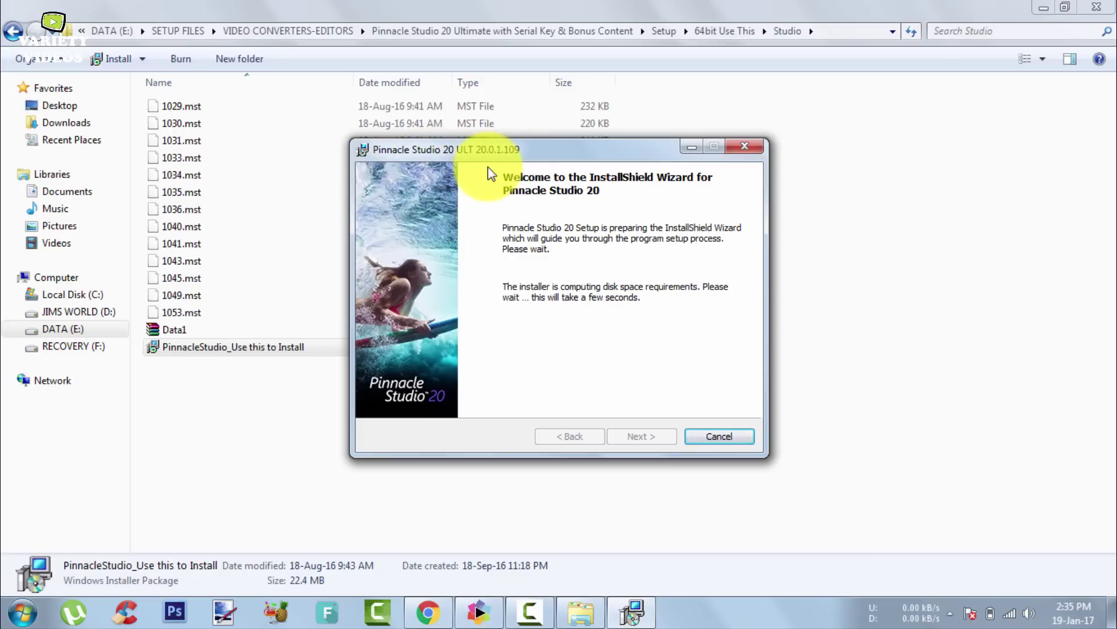
Cancel the Pinnacle Studio 20 InstallShield Wizard, confirm with Yes, and close it with Finish.
click(951, 616)
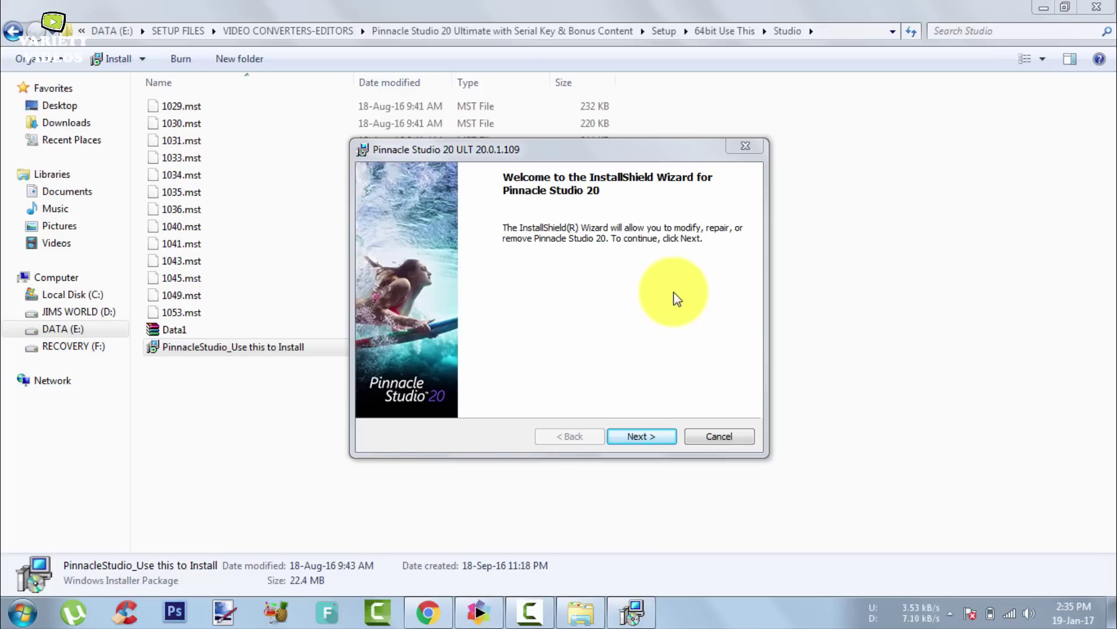
click(719, 436)
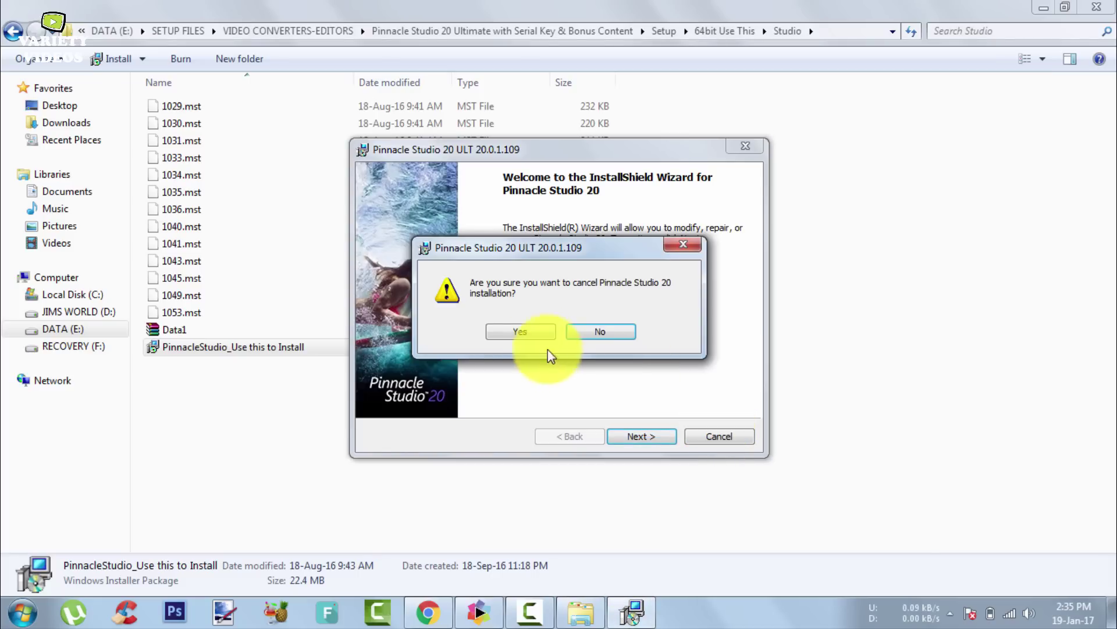
click(524, 332)
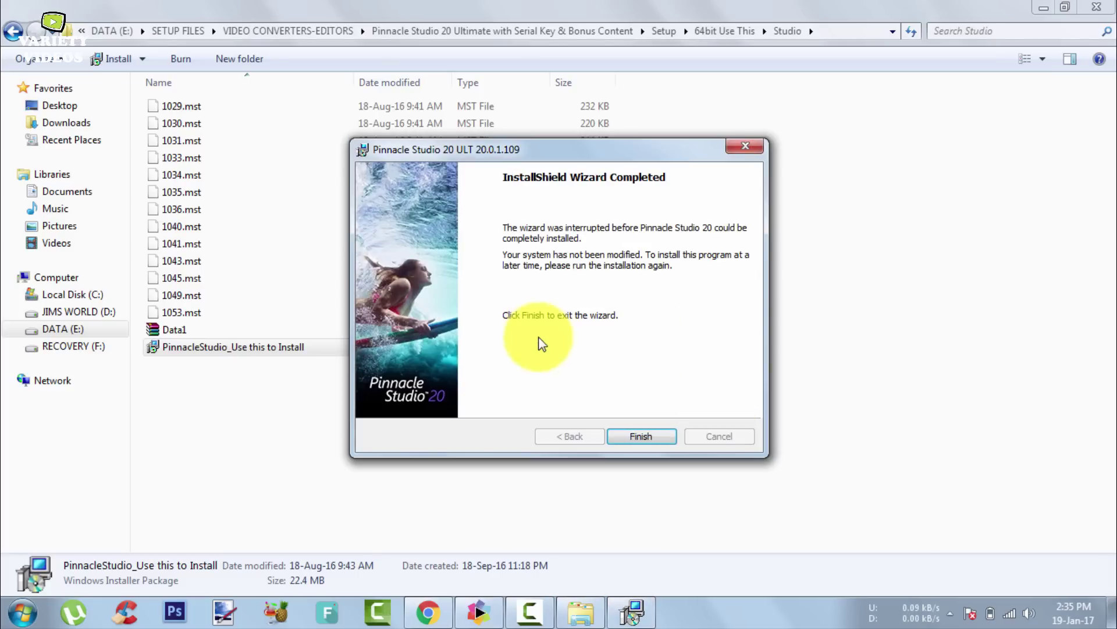
click(640, 436)
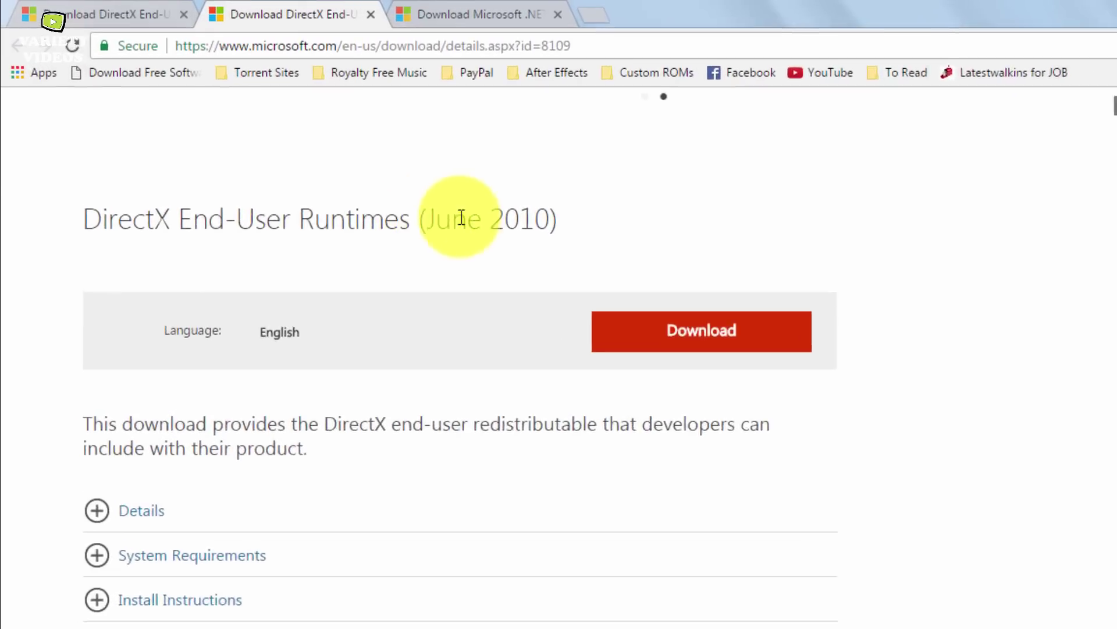
Select '(June 2010)' in the DirectX End-User Runtimes page heading.
drag(449, 220, 536, 220)
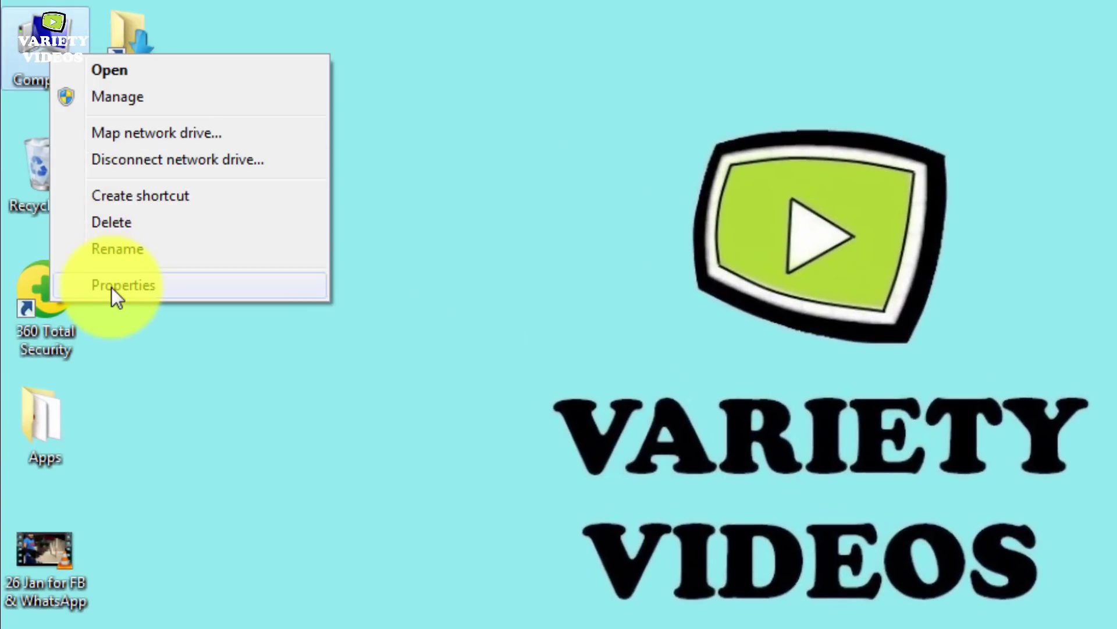
View the Windows 7 Home Basic 64-bit system properties, then return to the Variety Videos YouTube channel.
click(111, 288)
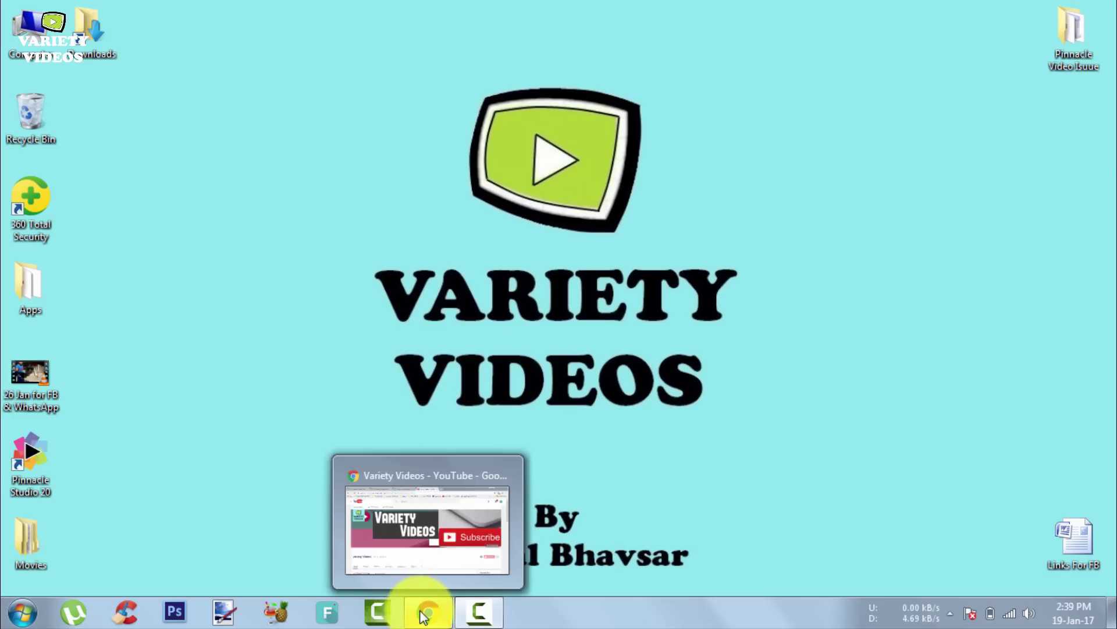
click(428, 611)
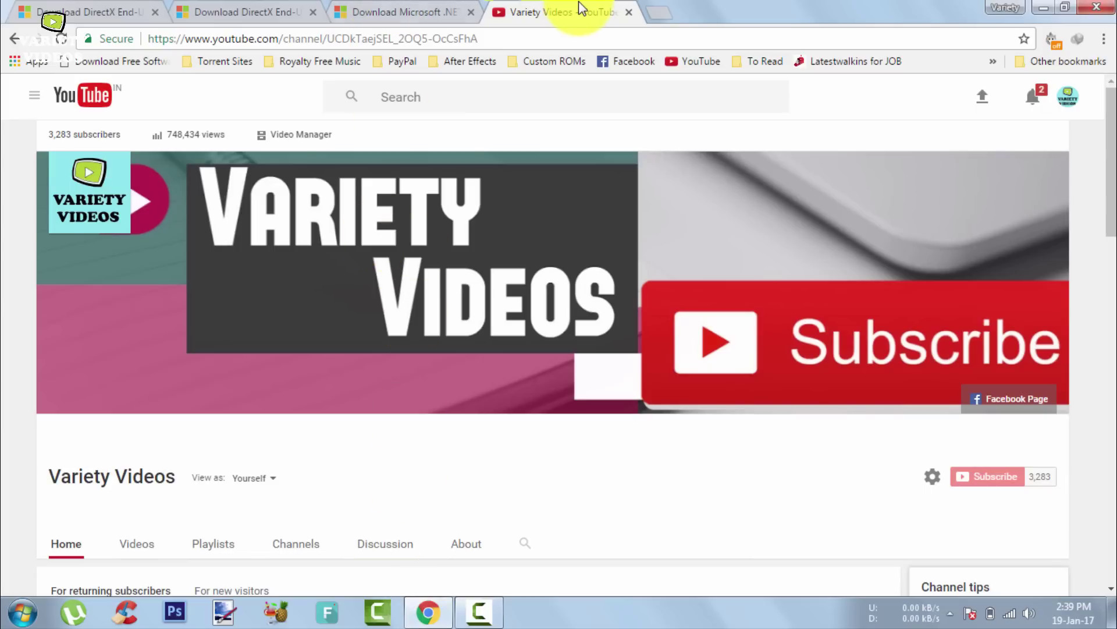
scroll(1109, 198, down, 1)
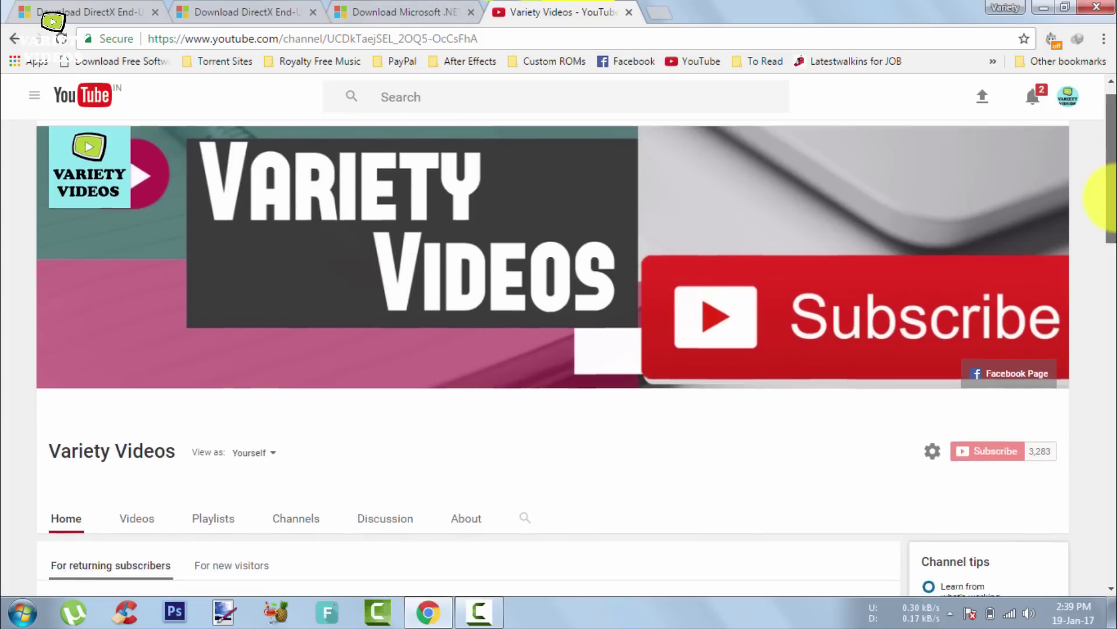
scroll(1105, 198, down, 3)
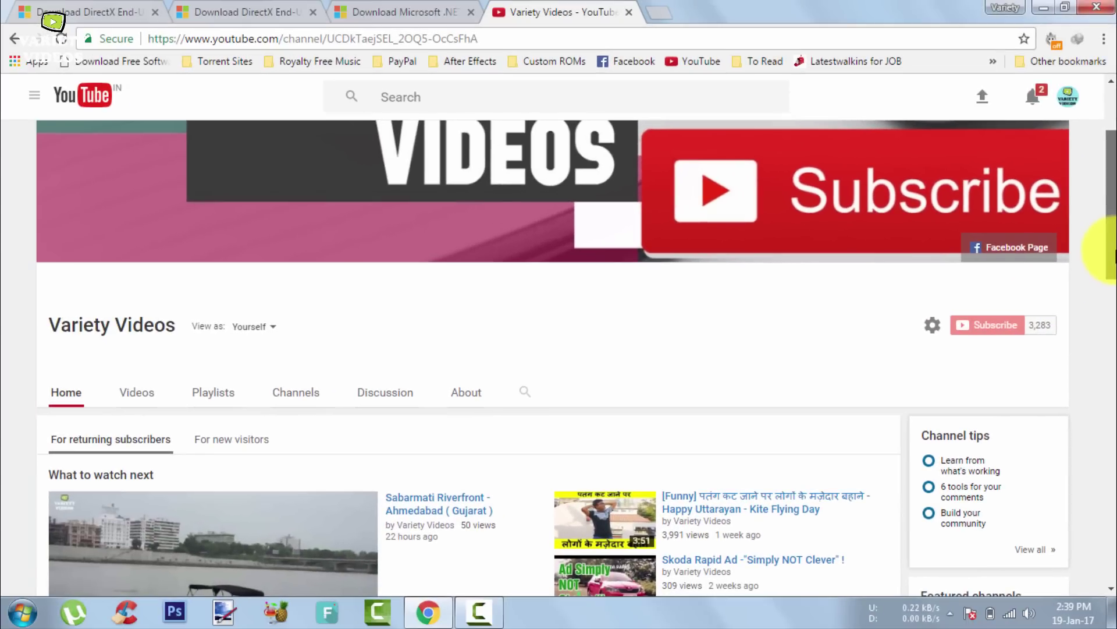
scroll(1109, 262, down, 1)
drag(1107, 263, 1109, 419)
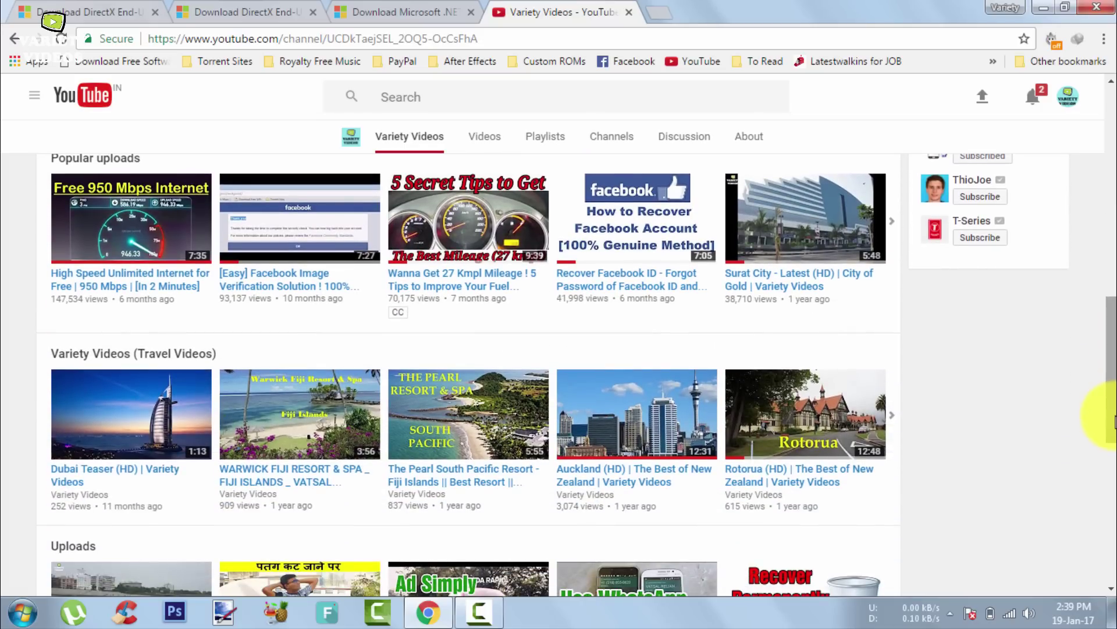